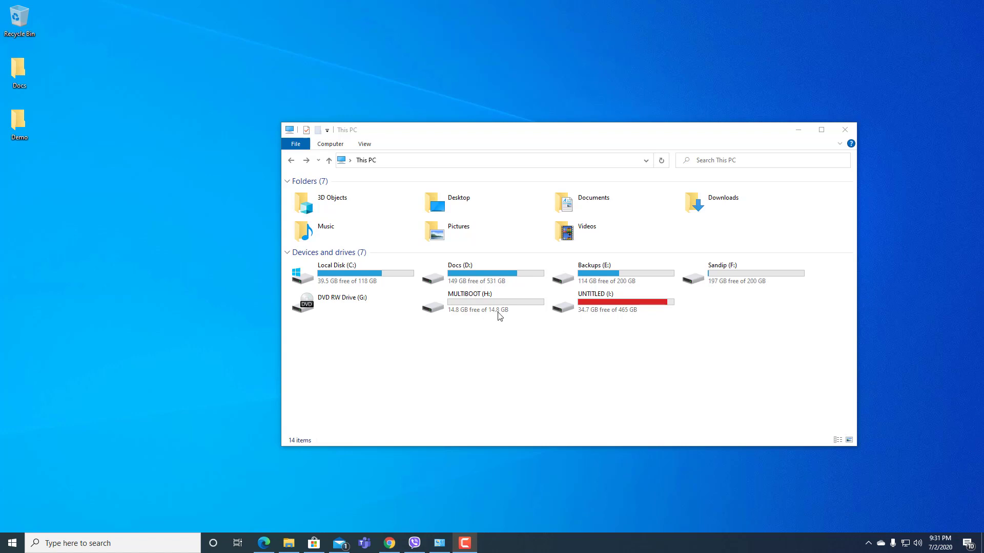
Step: Check that the MULTIBOOT (H:) drive is empty with 14.8 GB free of 14.8 GB
{"action": "double_click", "coordinate": [472, 314]}
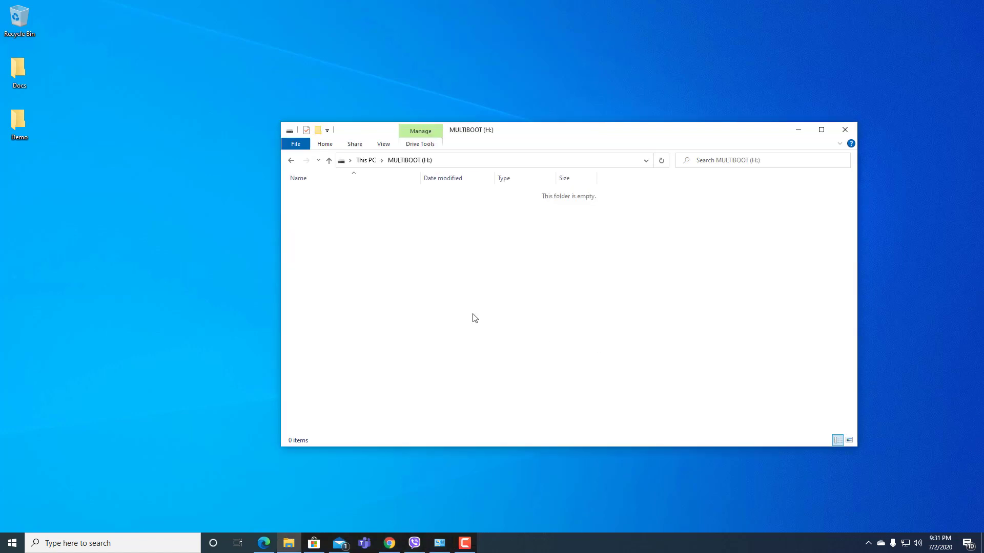
{"action": "left_click", "coordinate": [290, 160]}
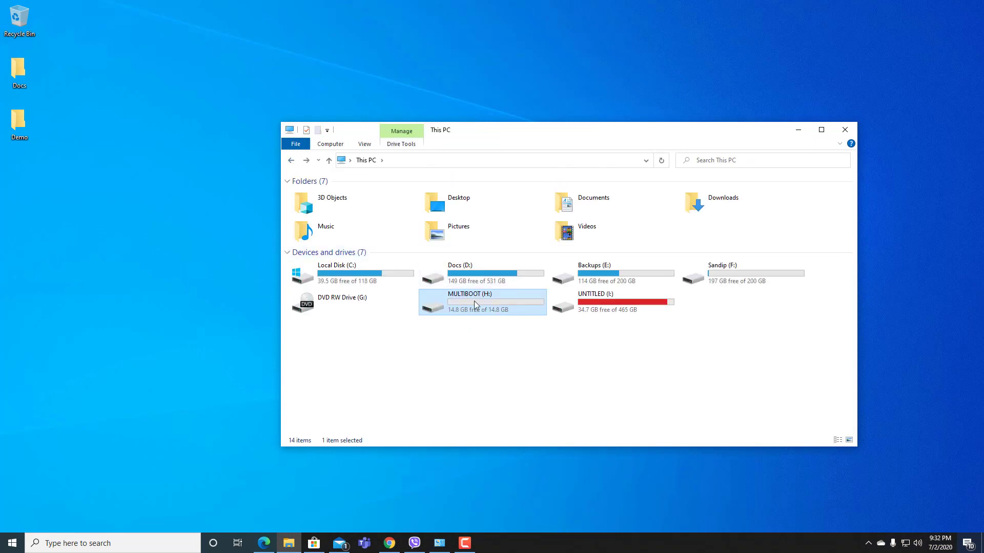
{"action": "mouse_move", "coordinate": [475, 300]}
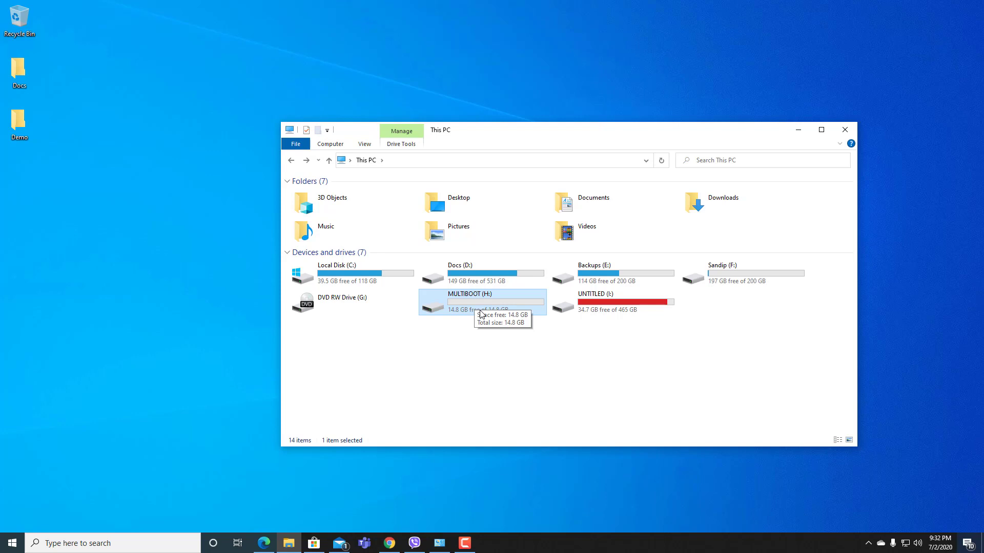
Step: Bring the Ventoy article forward in Chrome and scroll down to its Download section
{"action": "left_click", "coordinate": [390, 542]}
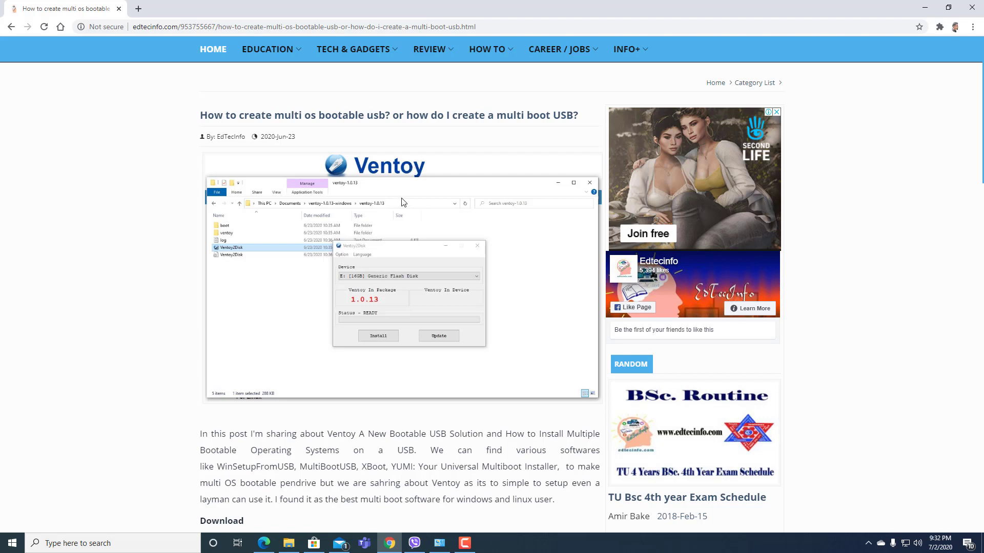
{"action": "scroll", "coordinate": [403, 201], "scroll_direction": "down", "scroll_amount": 3}
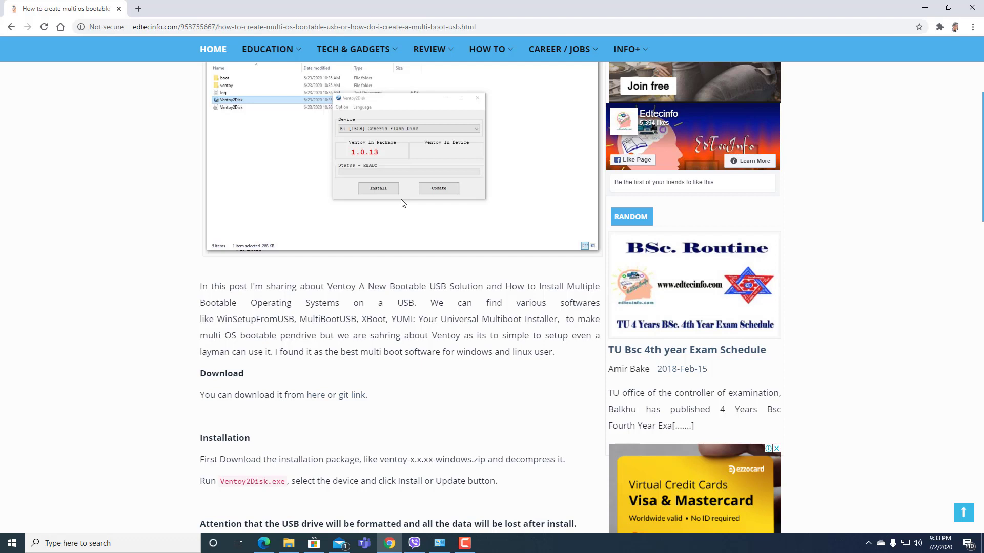
{"action": "scroll", "coordinate": [316, 318], "scroll_direction": "down", "scroll_amount": 2}
{"action": "scroll", "coordinate": [317, 318], "scroll_direction": "down", "scroll_amount": 1}
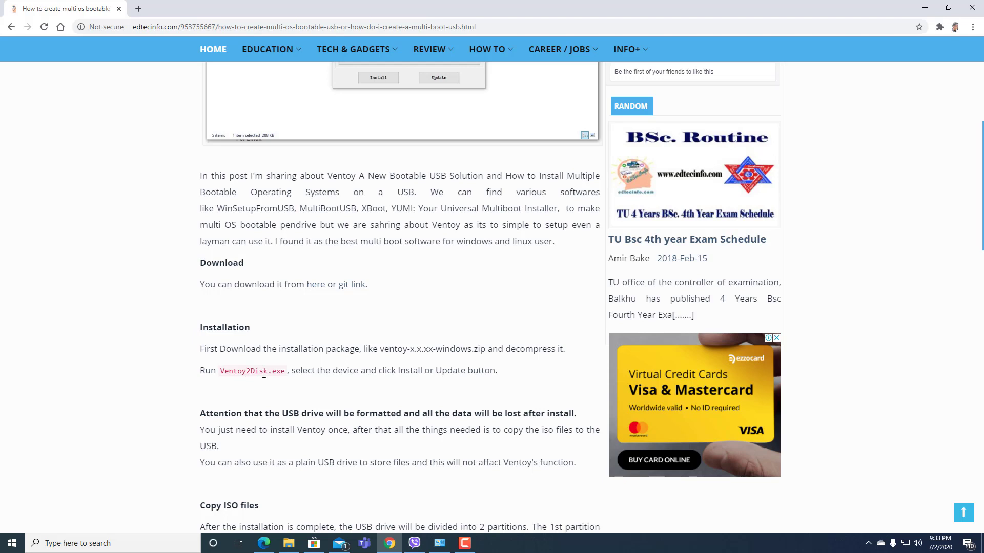
{"action": "scroll", "coordinate": [246, 379], "scroll_direction": "down", "scroll_amount": 1}
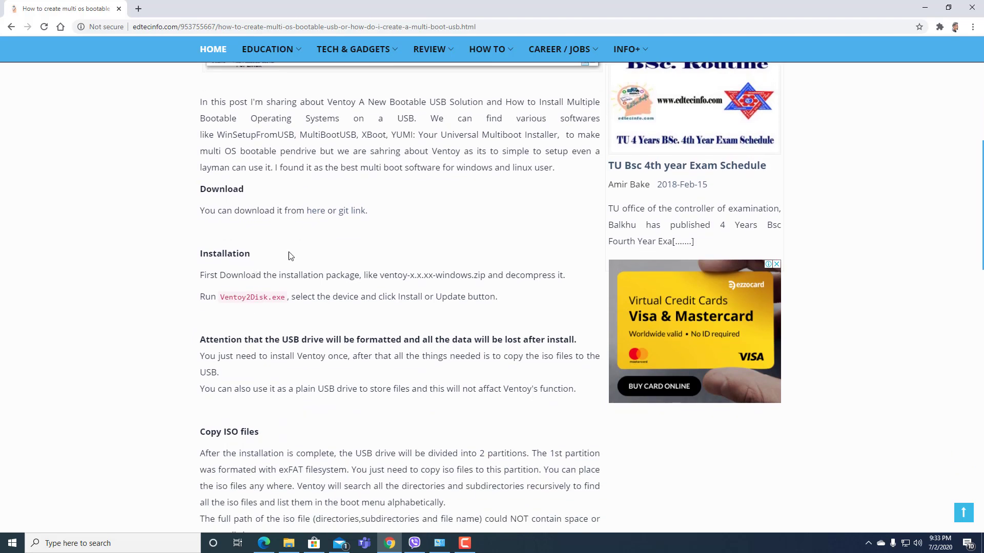
Step: Follow the article's 'here' link and save the 4.4 MB ventoy-1.0.13-windows.zip from MEGA to the Desktop
{"action": "left_click", "coordinate": [315, 213]}
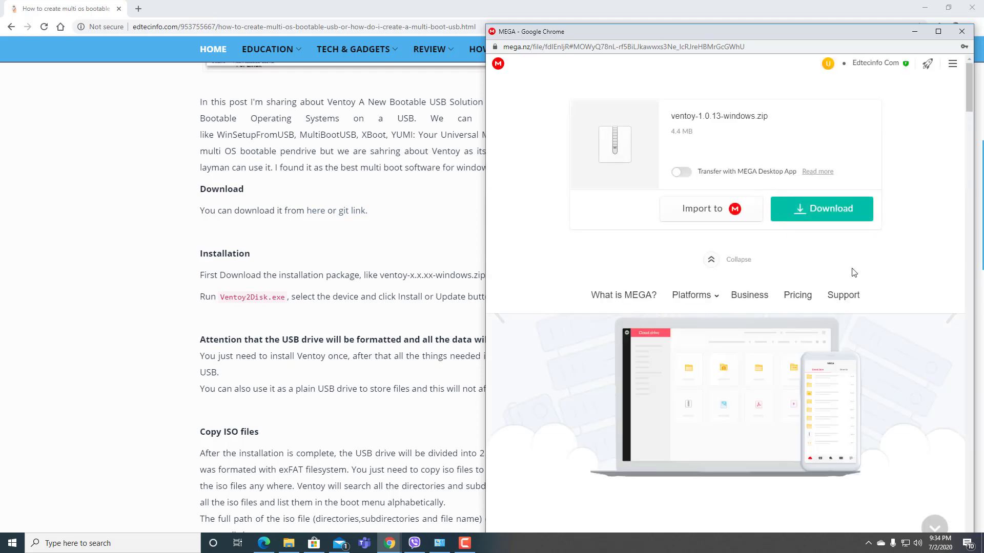
{"action": "left_click", "coordinate": [829, 214]}
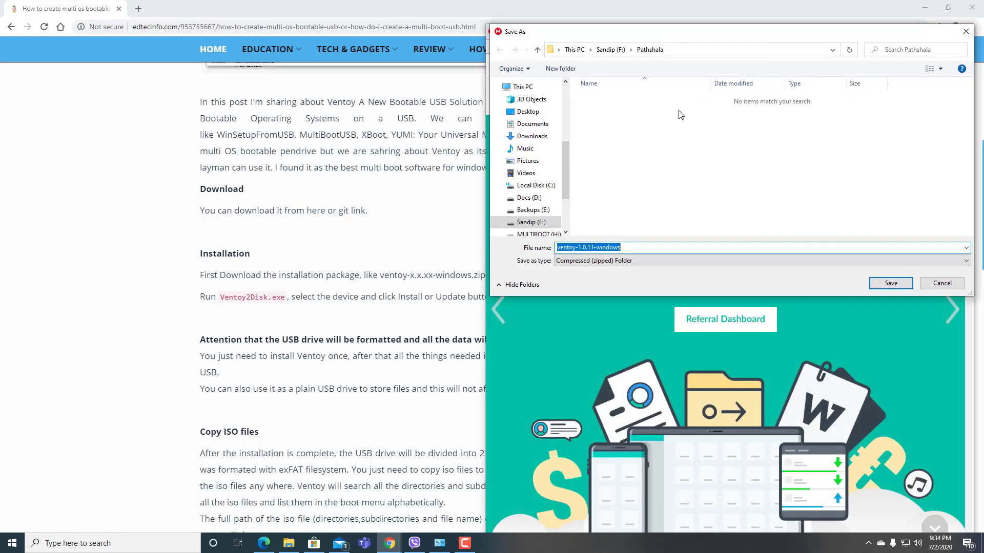
{"action": "left_click", "coordinate": [532, 112]}
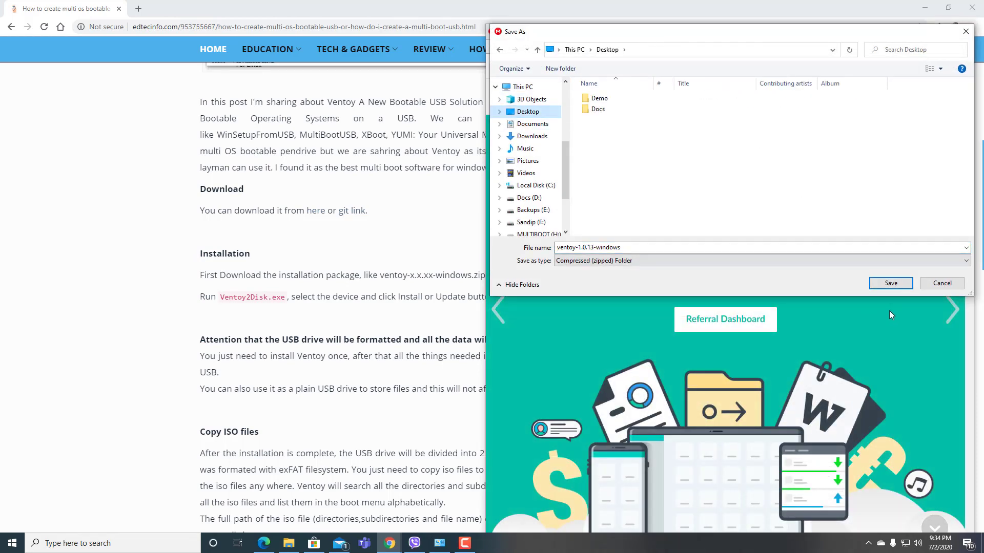
{"action": "left_click", "coordinate": [891, 283]}
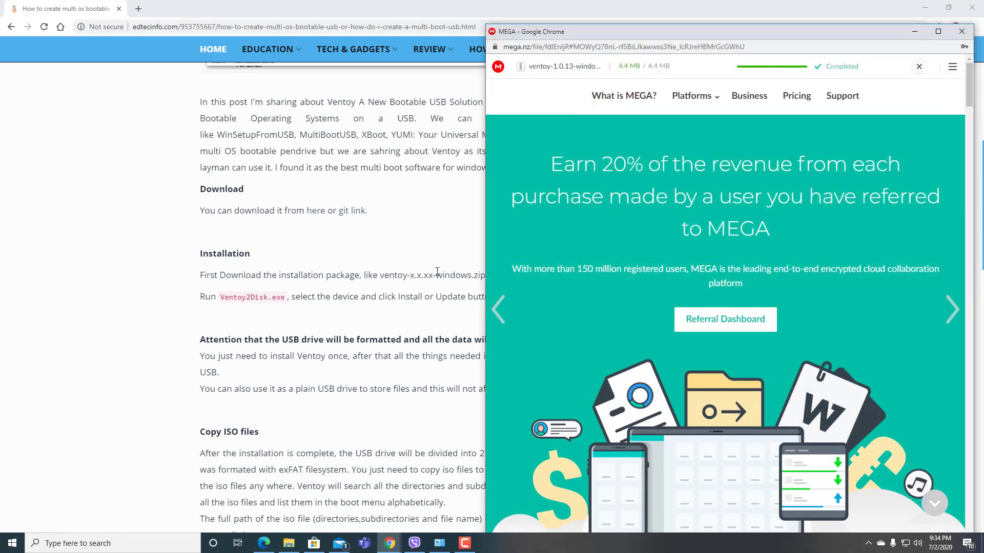
{"action": "left_click", "coordinate": [915, 33]}
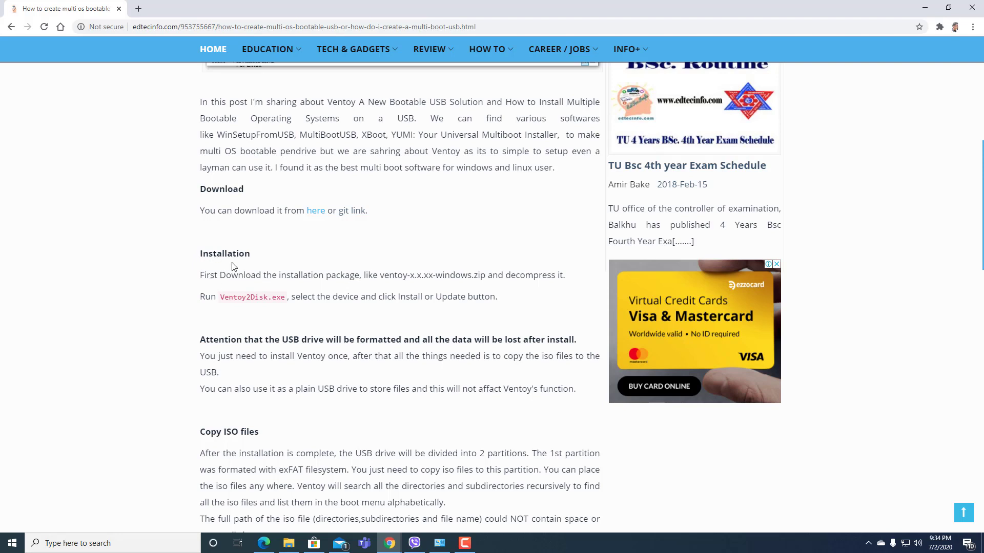
{"action": "scroll", "coordinate": [228, 277], "scroll_direction": "down", "scroll_amount": 1}
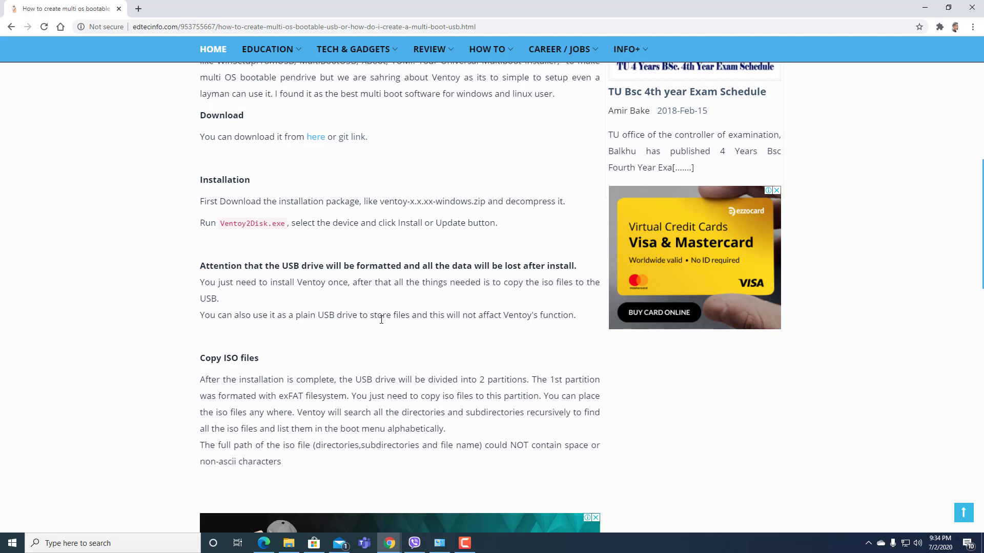
Step: Extract the downloaded Ventoy zip on the Desktop into its suggested folder
{"action": "left_click", "coordinate": [925, 8]}
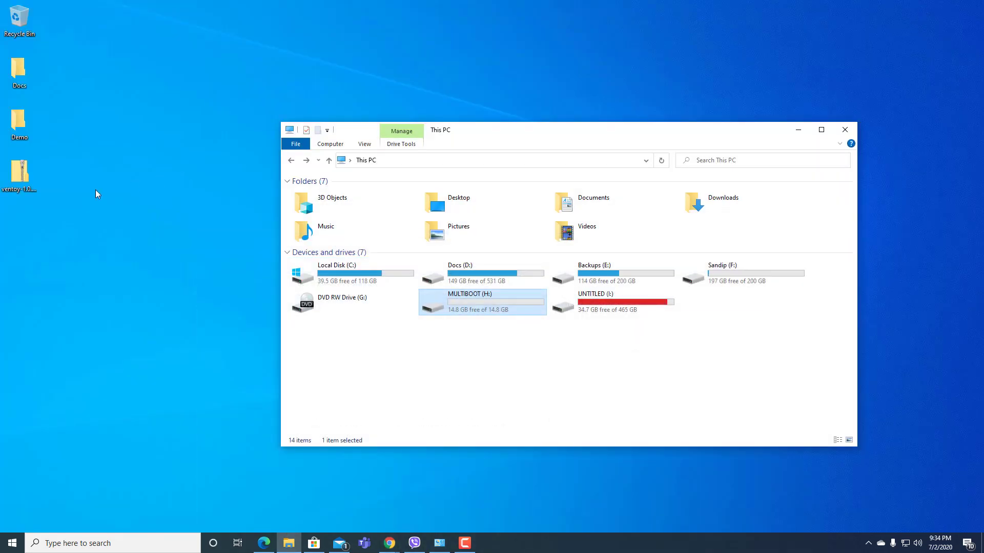
{"action": "left_click", "coordinate": [20, 180]}
{"action": "right_click", "coordinate": [21, 182]}
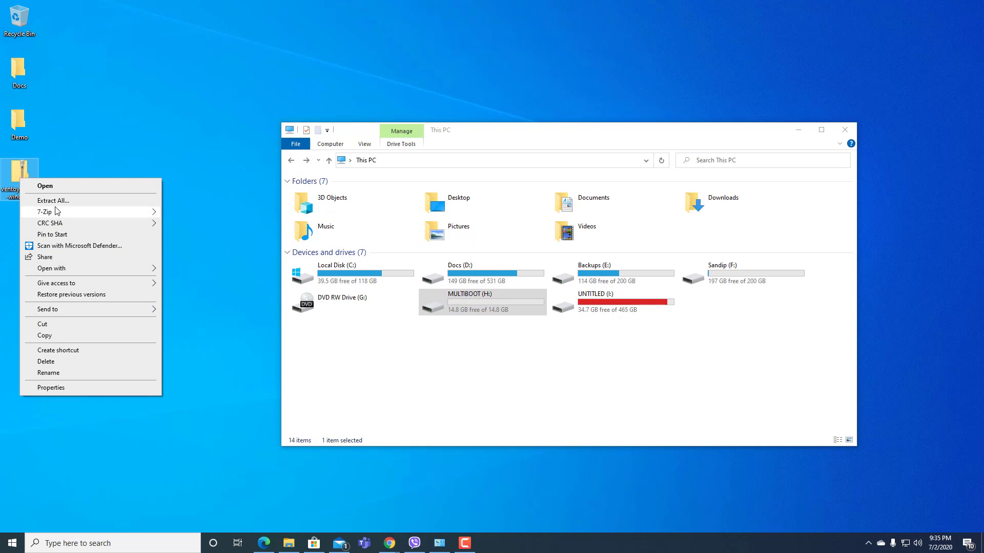
{"action": "left_click", "coordinate": [52, 201]}
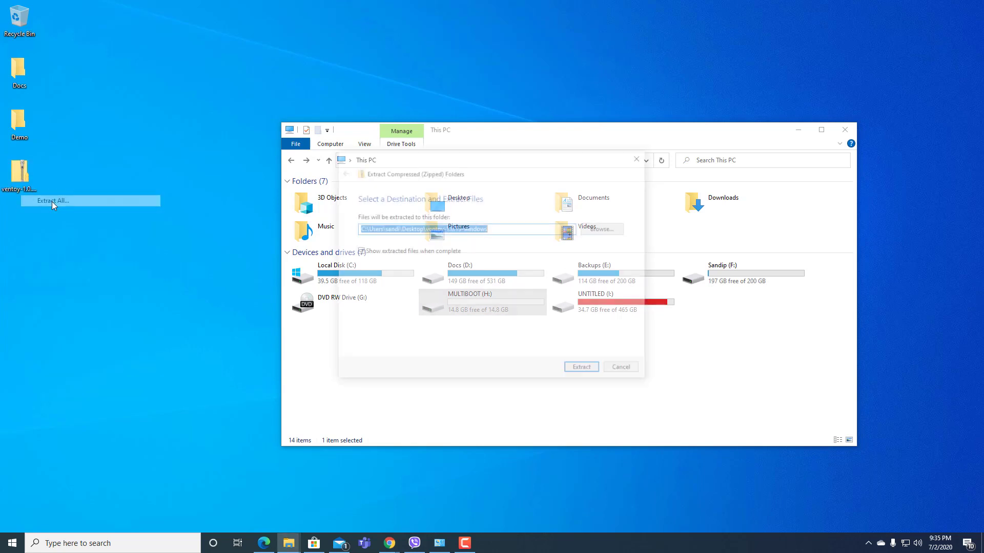
{"action": "left_click", "coordinate": [576, 367]}
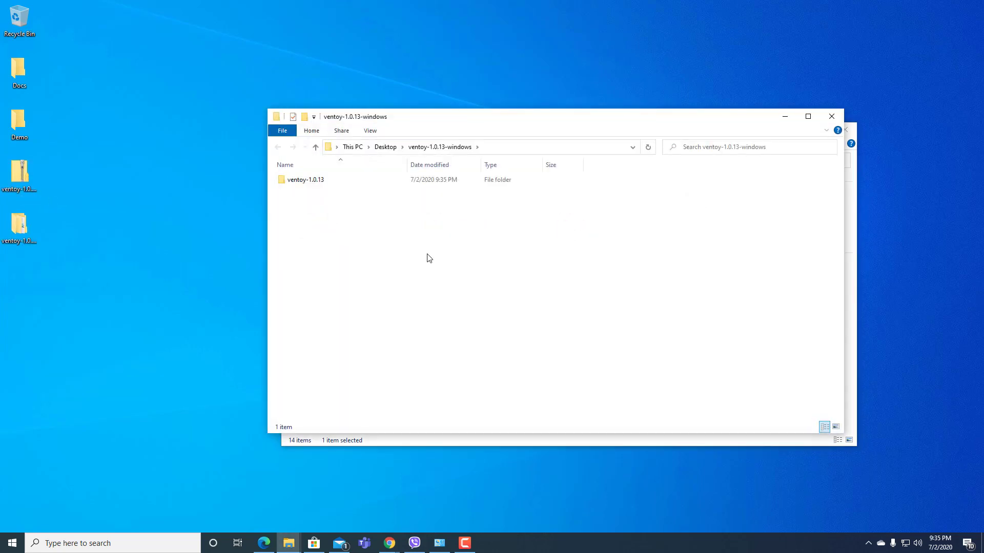
Step: Run Ventoy2Disk from the ventoy-1.0.13 folder as administrator, getting past SmartScreen and UAC
{"action": "double_click", "coordinate": [320, 181]}
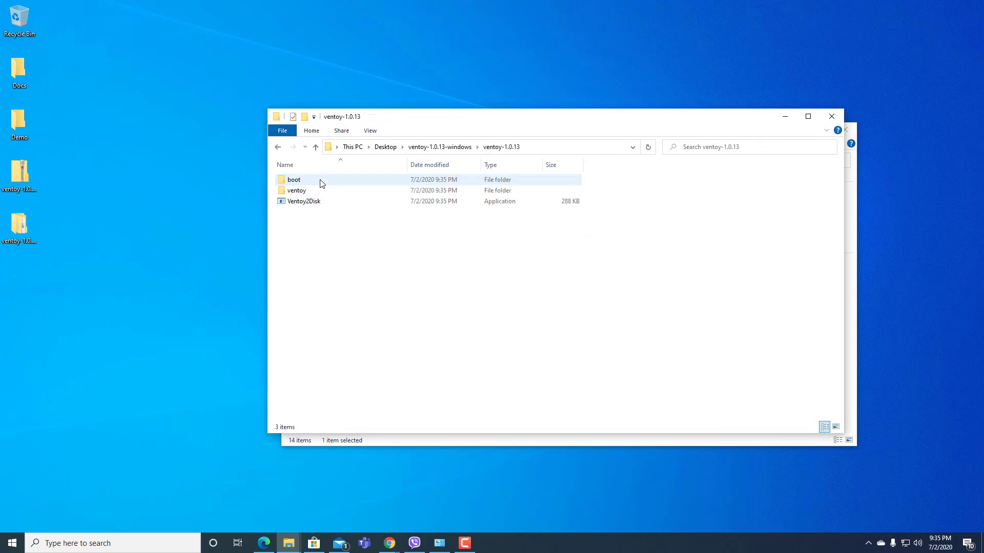
{"action": "right_click", "coordinate": [303, 203]}
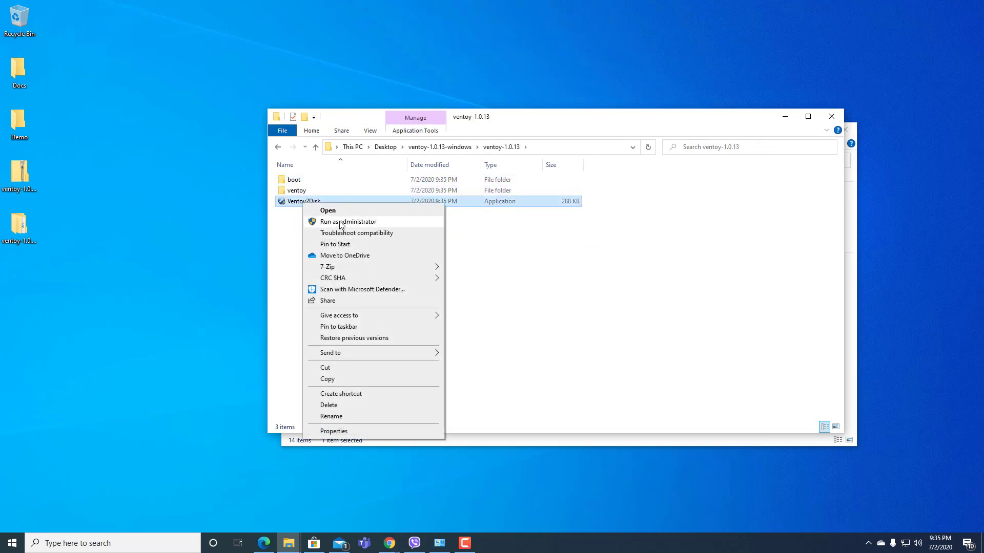
{"action": "left_click", "coordinate": [339, 223]}
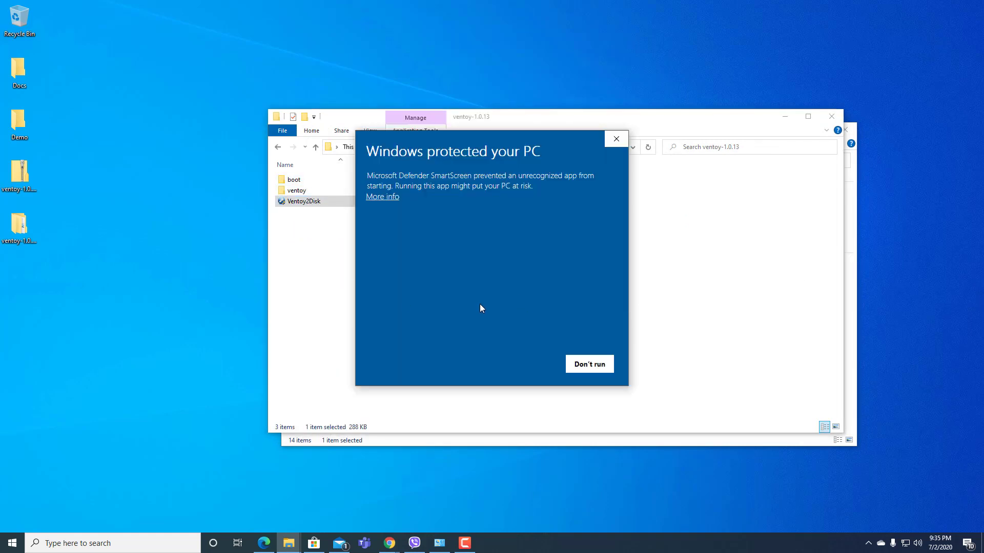
{"action": "left_click", "coordinate": [382, 198]}
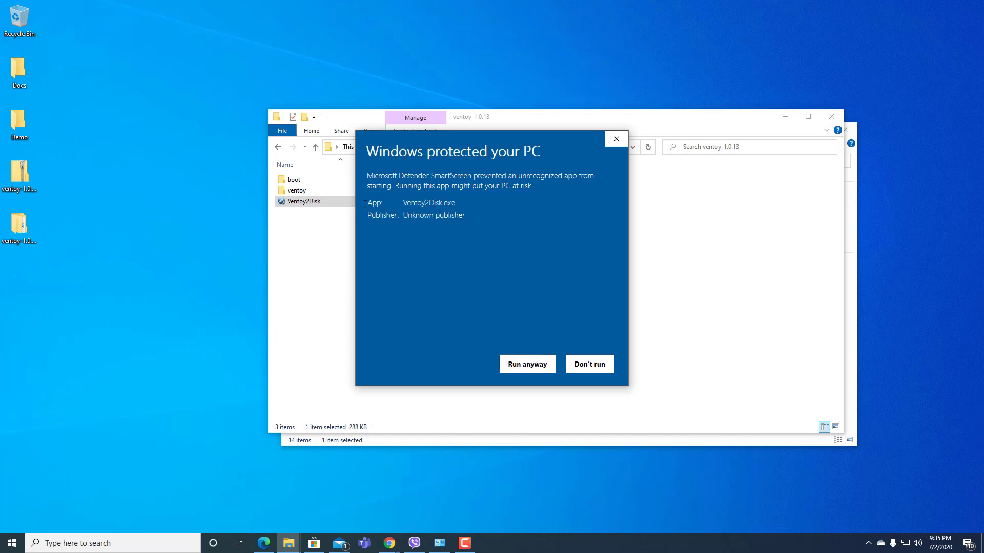
{"action": "left_click", "coordinate": [520, 365]}
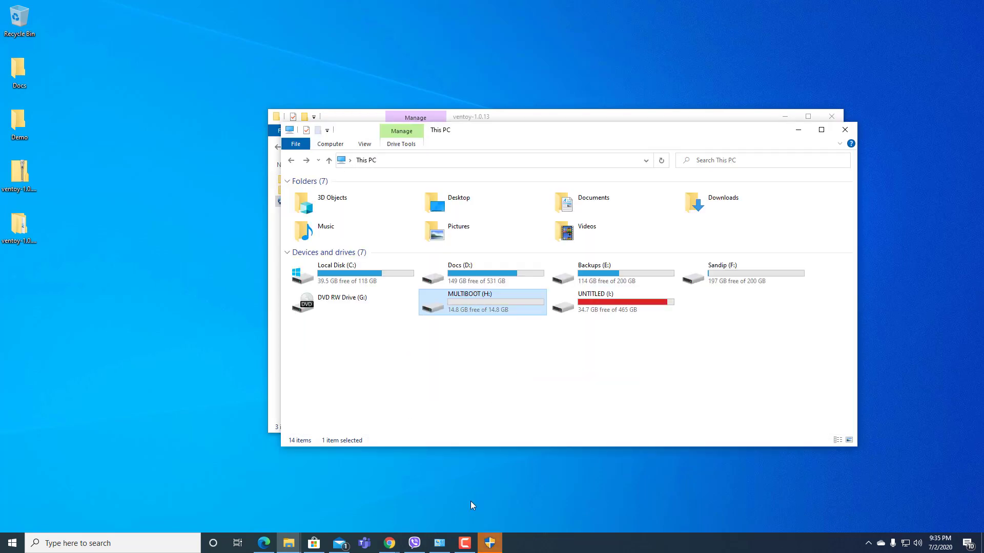
{"action": "left_click", "coordinate": [496, 548]}
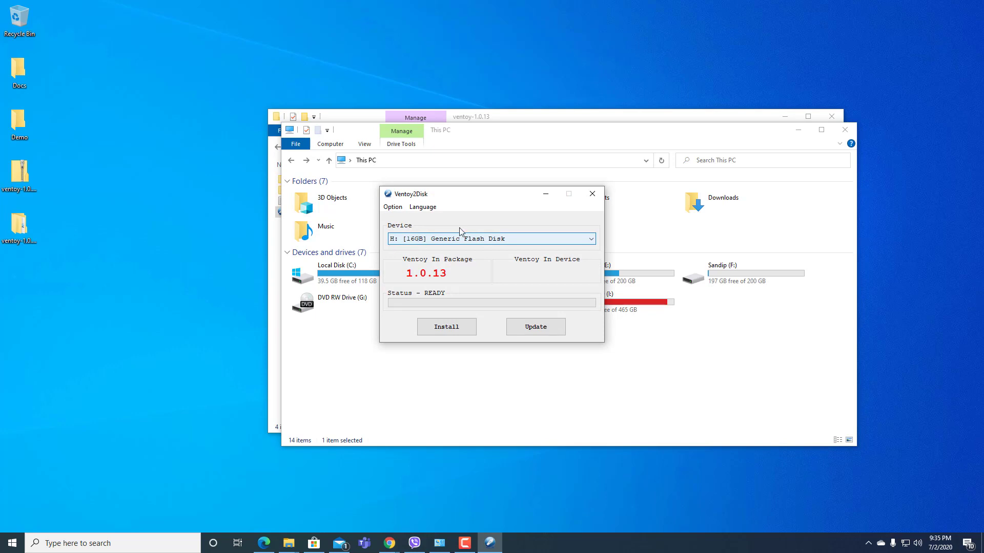
Step: Install Ventoy 1.0.13 onto the 16GB H: flash disk, accepting every format and data-loss warning
{"action": "left_click_drag", "start_coordinate": [454, 198], "coordinate": [291, 121]}
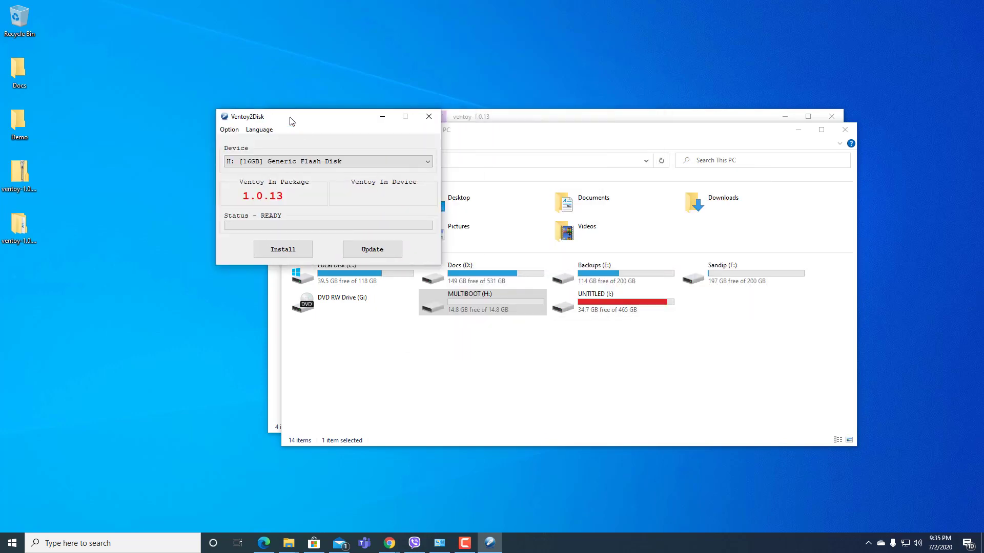
{"action": "left_click", "coordinate": [294, 254]}
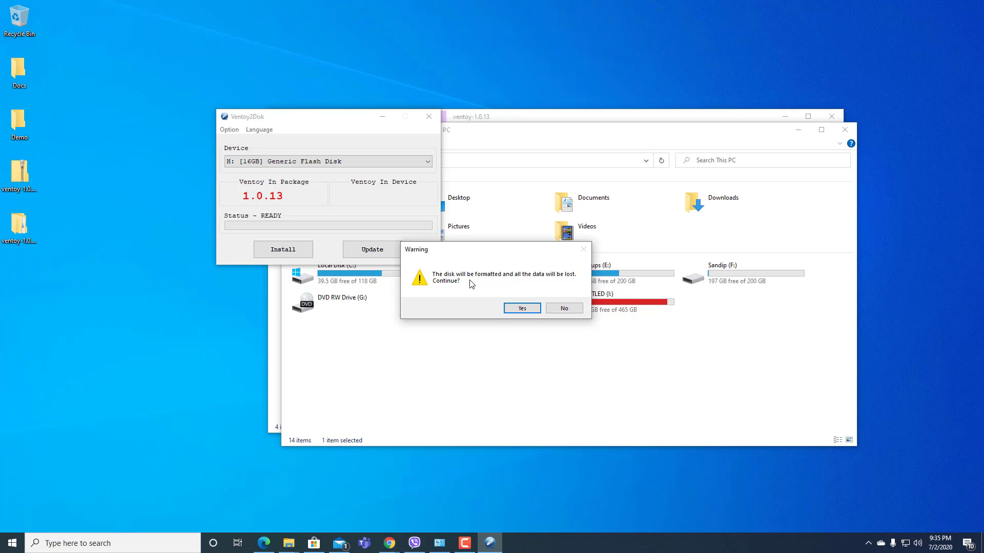
{"action": "left_click", "coordinate": [517, 313]}
{"action": "left_click", "coordinate": [517, 310]}
{"action": "left_click", "coordinate": [522, 310]}
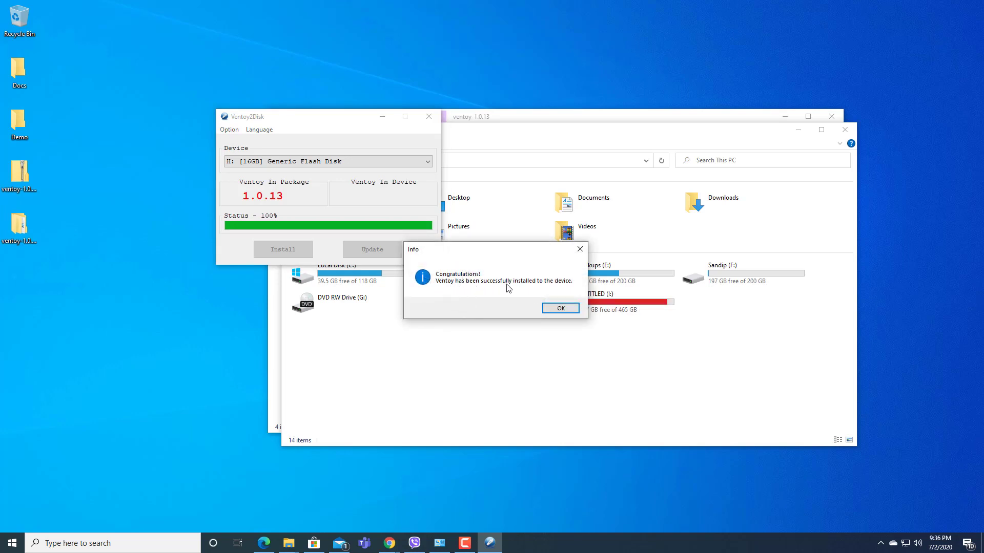
{"action": "left_click", "coordinate": [563, 308]}
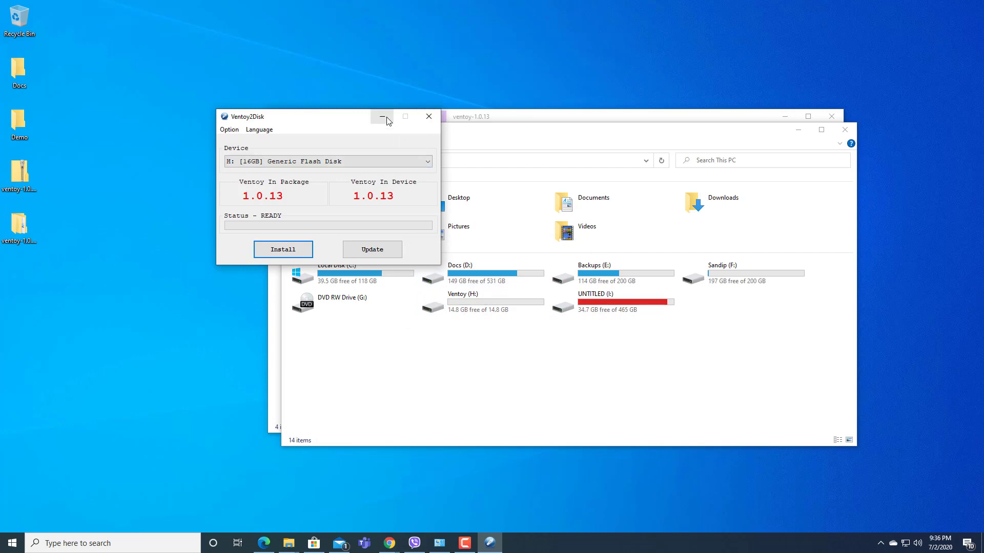
Step: Close Ventoy2Disk and open the empty Ventoy (H:) drive in its own window
{"action": "left_click", "coordinate": [428, 117]}
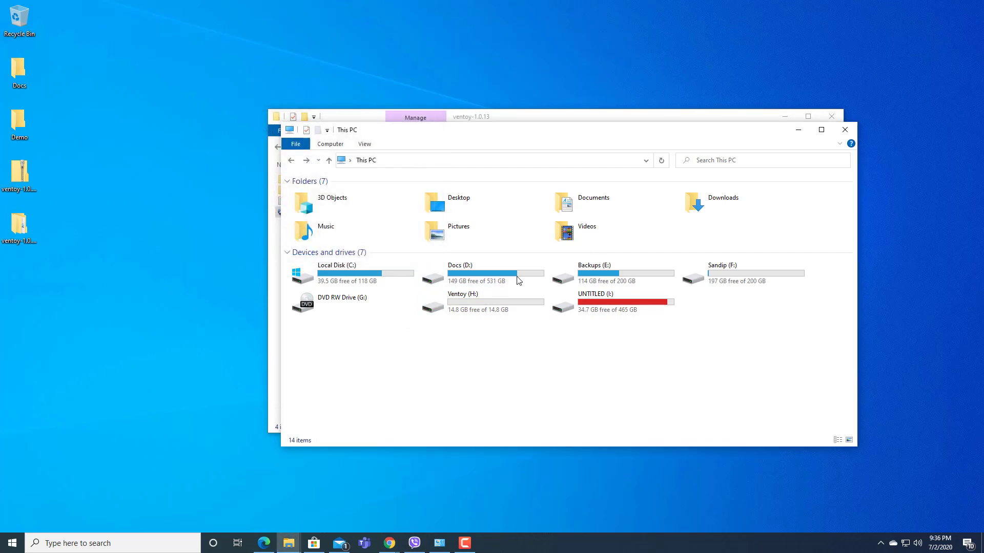
{"action": "double_click", "coordinate": [479, 301]}
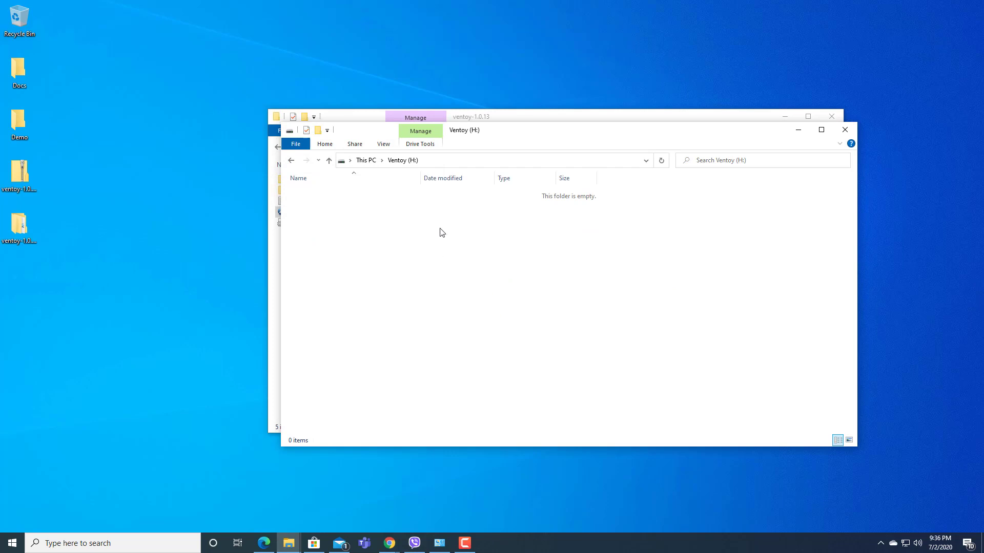
{"action": "left_click_drag", "start_coordinate": [534, 134], "coordinate": [500, 202]}
Step: In the other window, go up to This PC and open Backups (E:) > Softwares > OS Backup ISO
{"action": "left_click", "coordinate": [549, 123]}
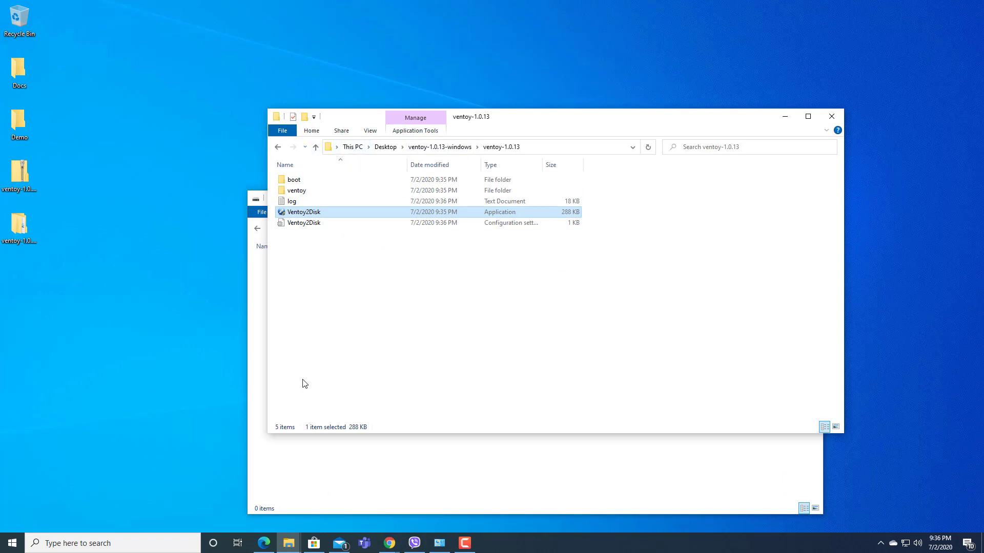
{"action": "left_click", "coordinate": [316, 147]}
{"action": "left_click", "coordinate": [315, 148]}
{"action": "left_click", "coordinate": [315, 149]}
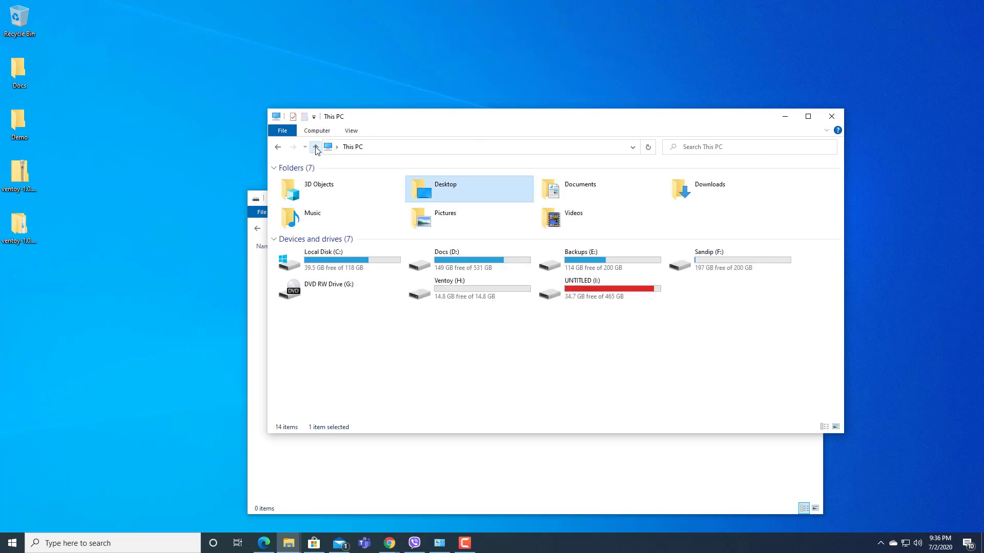
{"action": "double_click", "coordinate": [599, 264]}
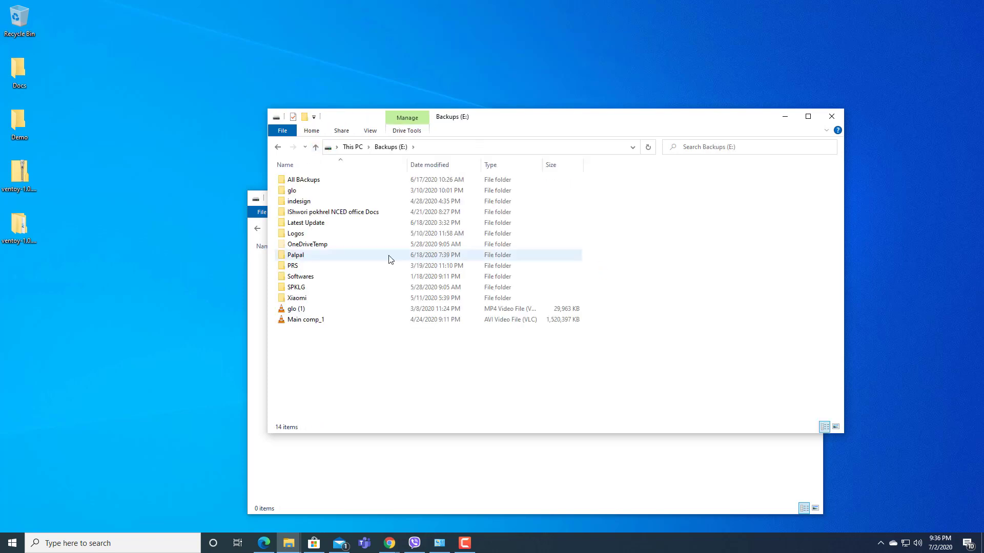
{"action": "double_click", "coordinate": [301, 276]}
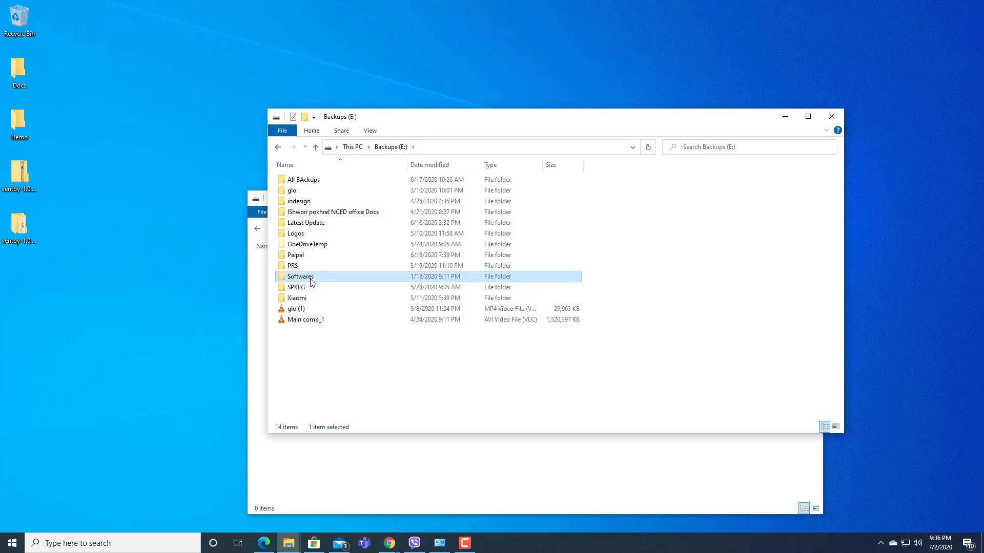
{"action": "double_click", "coordinate": [310, 180]}
Step: Arrange the Ventoy (H:) and OS Backup ISO windows side by side
{"action": "left_click_drag", "start_coordinate": [520, 121], "coordinate": [829, 140]}
{"action": "left_click_drag", "start_coordinate": [510, 210], "coordinate": [283, 124]}
{"action": "left_click_drag", "start_coordinate": [595, 274], "coordinate": [481, 287]}
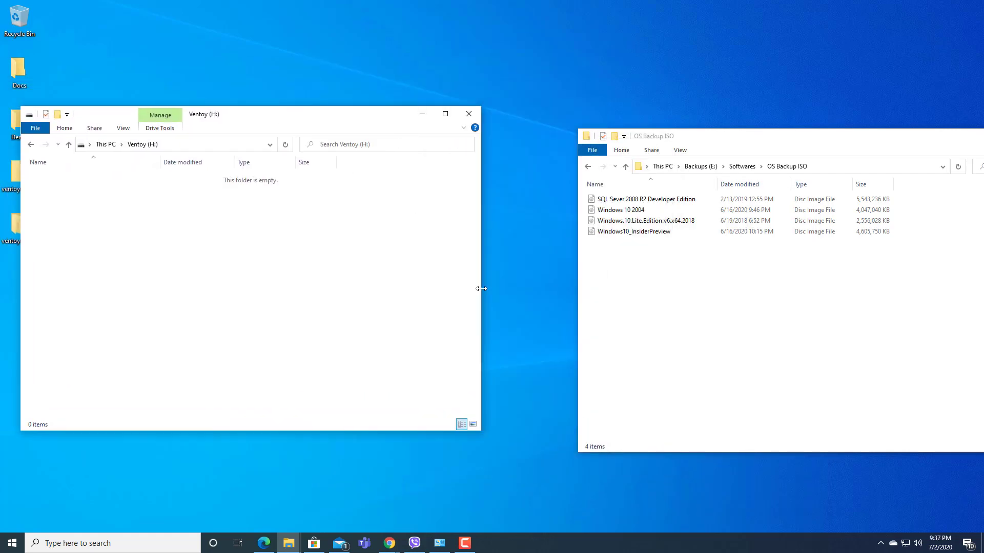
{"action": "left_click_drag", "start_coordinate": [738, 138], "coordinate": [640, 121]}
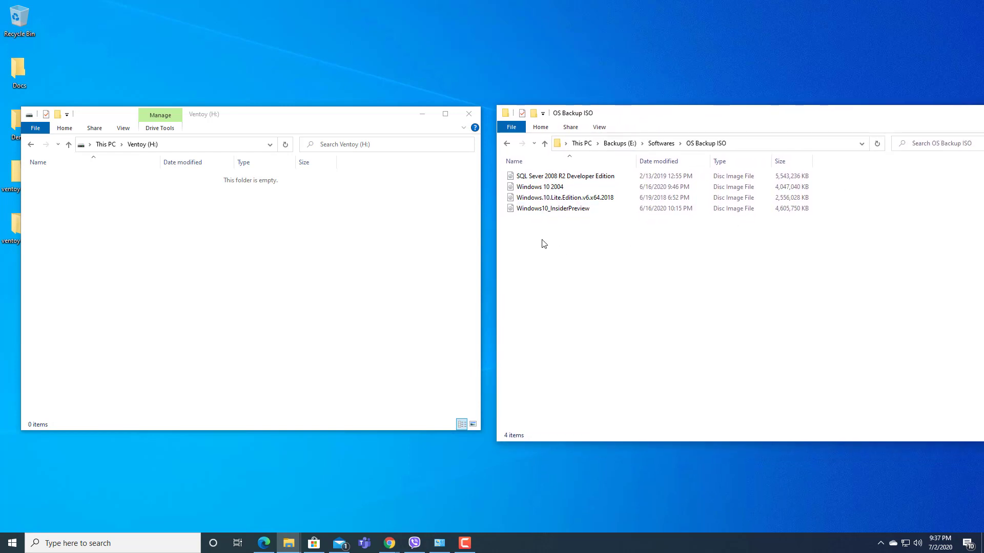
Step: Drag the Windows 10 2004 ISO, then the Lite Edition ISO, into Ventoy (H:)
{"action": "left_click", "coordinate": [545, 188]}
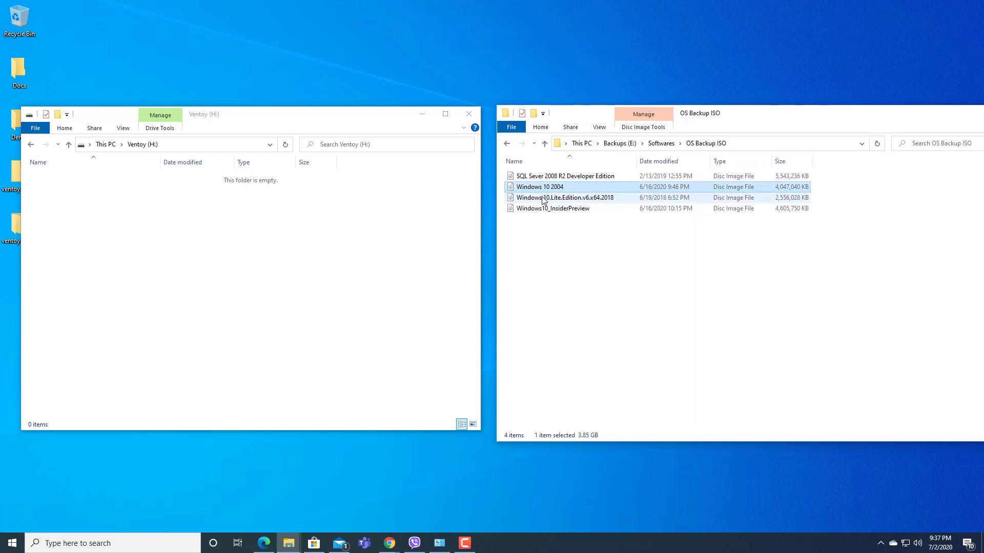
{"action": "left_click_drag", "start_coordinate": [545, 188], "coordinate": [193, 250]}
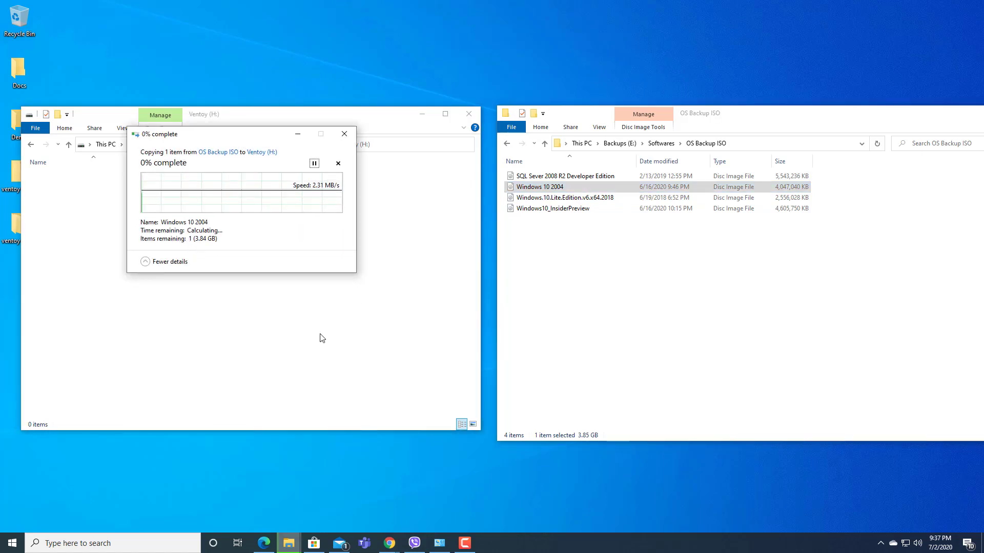
{"action": "left_click", "coordinate": [542, 198]}
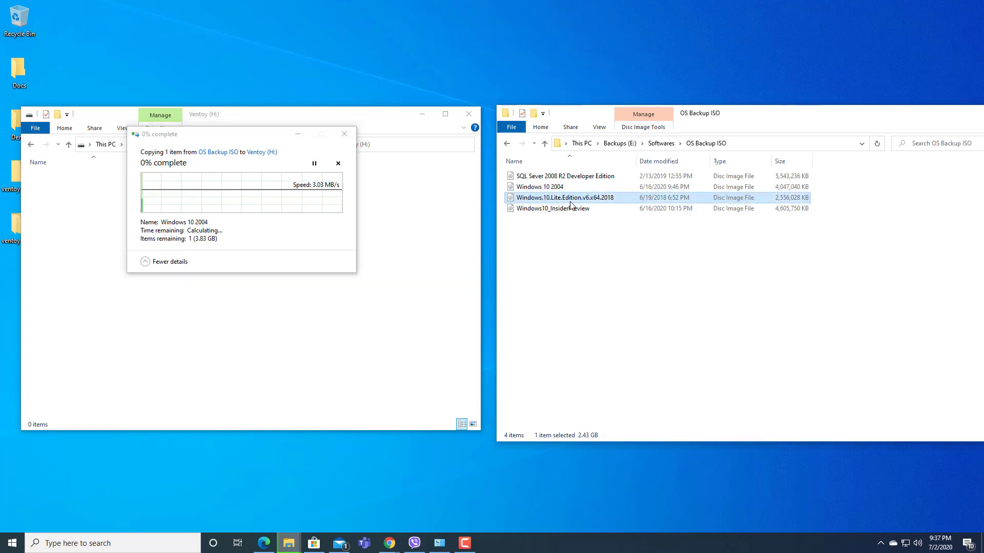
{"action": "left_click_drag", "start_coordinate": [570, 202], "coordinate": [391, 333]}
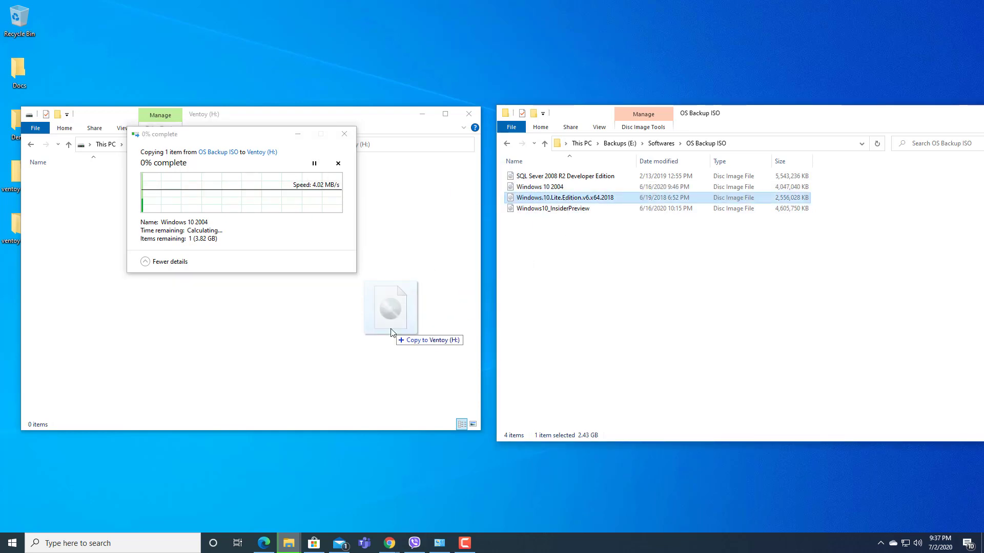
Step: Drop the Lite Edition ISO into Ventoy (H:), close the OS Backup ISO window, and reposition the rest
{"action": "left_click_drag", "start_coordinate": [391, 333], "coordinate": [392, 333]}
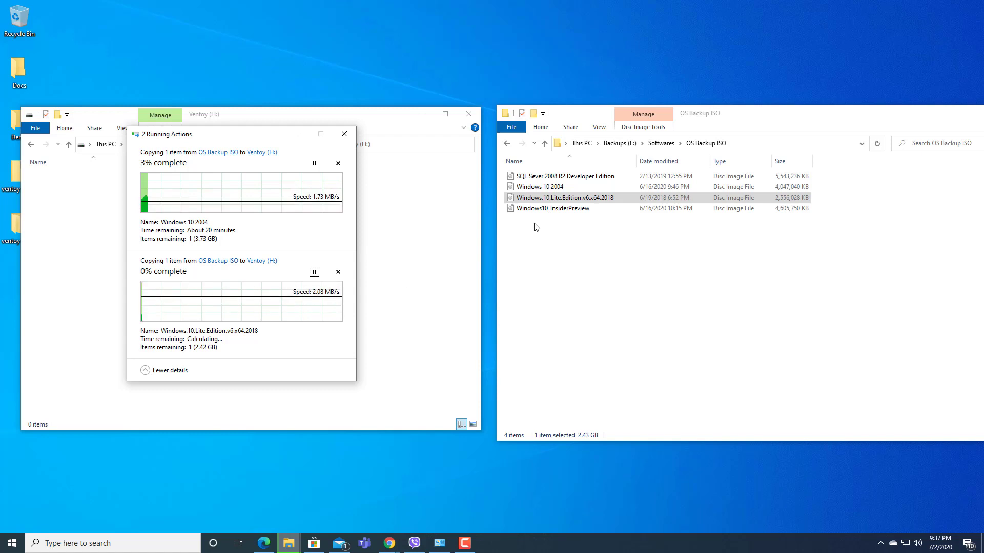
{"action": "left_click_drag", "start_coordinate": [881, 117], "coordinate": [740, 84]}
{"action": "key", "text": "alt+F4"}
{"action": "left_click_drag", "start_coordinate": [375, 120], "coordinate": [786, 91]}
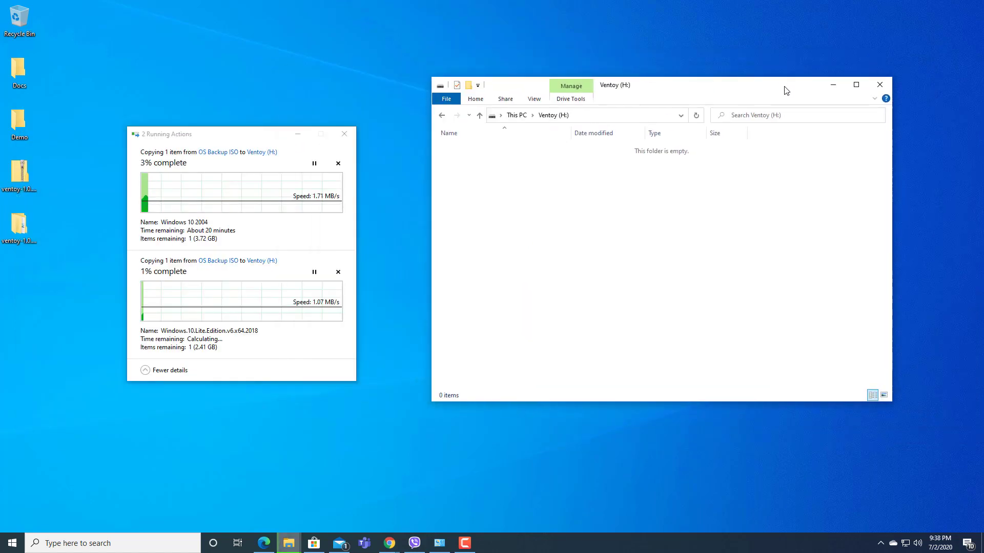
{"action": "left_click_drag", "start_coordinate": [211, 136], "coordinate": [217, 88]}
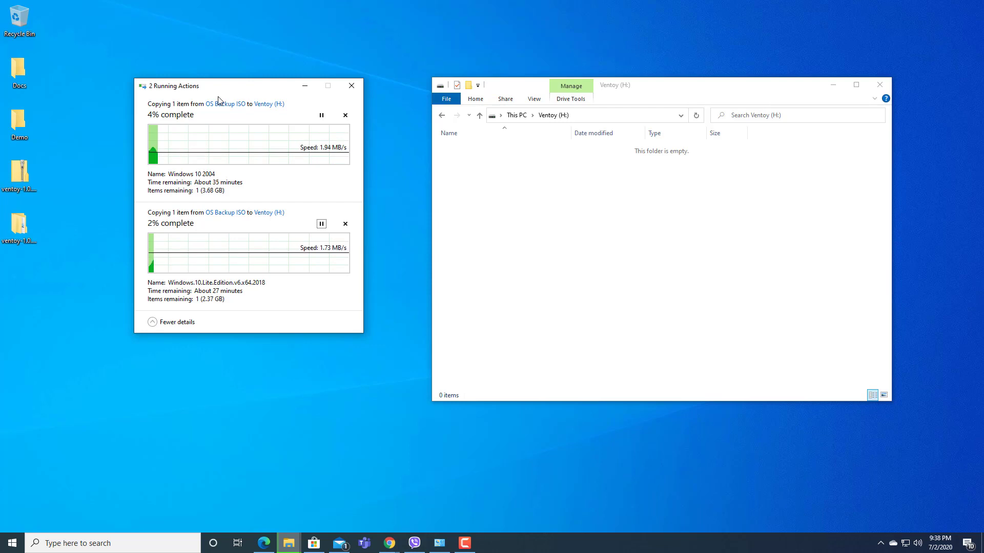
{"action": "left_click", "coordinate": [516, 115]}
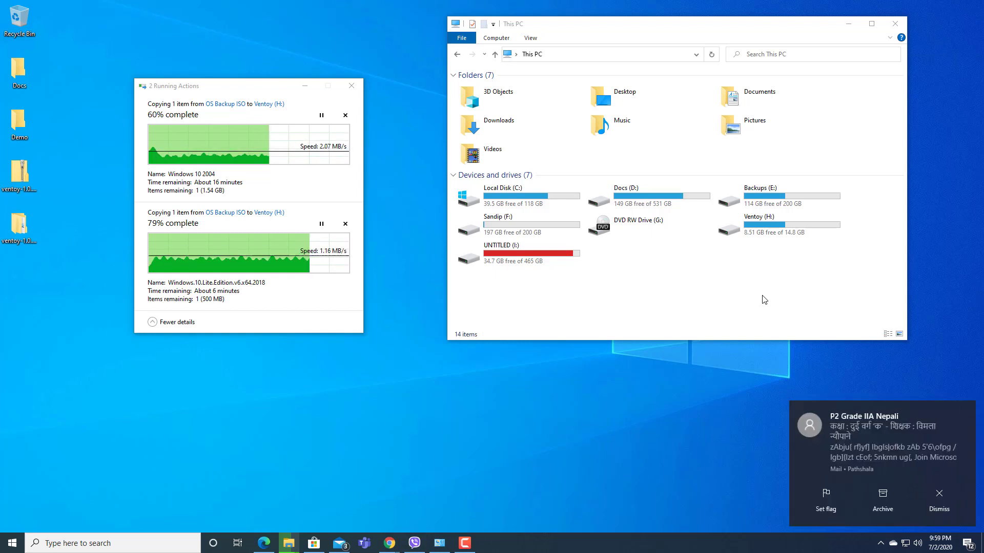
Step: Briefly open Docs (D:), return to This PC, and refresh the desktop
{"action": "double_click", "coordinate": [607, 198]}
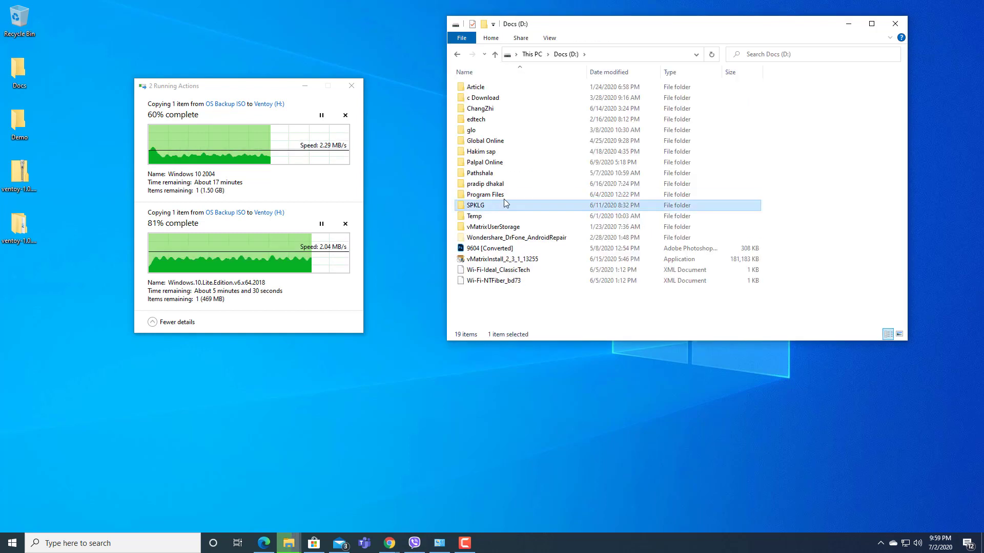
{"action": "left_click", "coordinate": [296, 538]}
{"action": "left_click", "coordinate": [296, 538]}
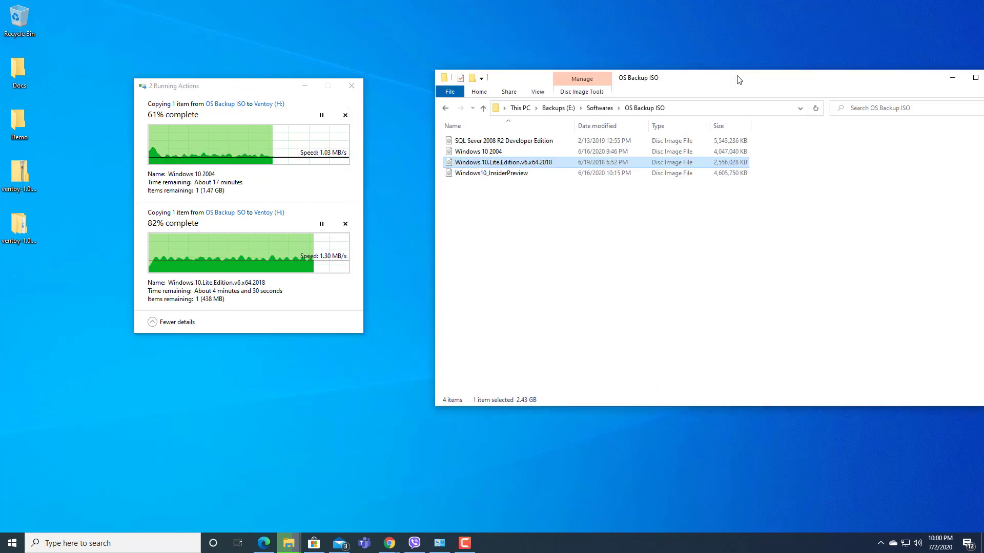
{"action": "left_click", "coordinate": [520, 103]}
{"action": "left_click_drag", "start_coordinate": [694, 72], "coordinate": [653, 74]}
{"action": "right_click", "coordinate": [614, 11]}
{"action": "left_click", "coordinate": [604, 20]}
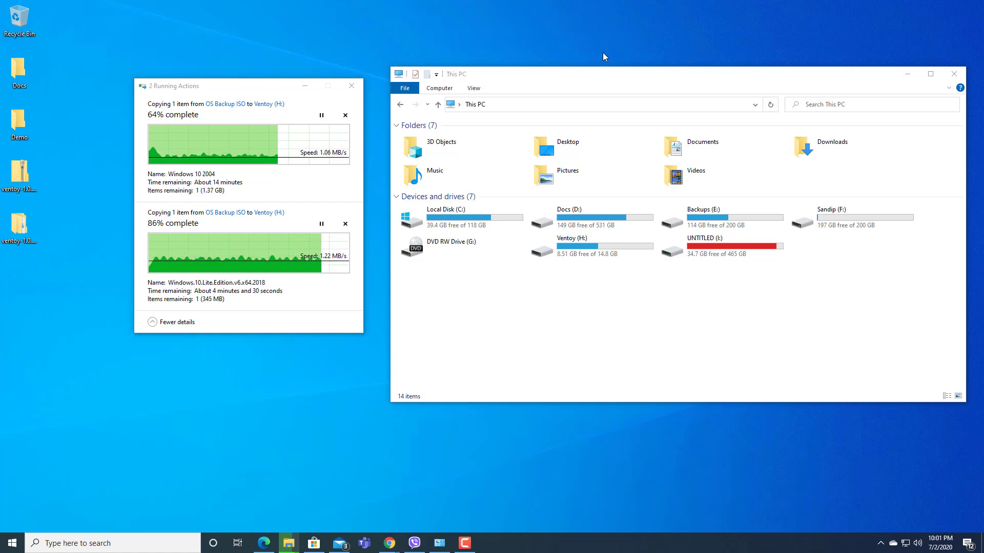
Step: Peek into Ventoy (H:), go back to the drives, and refresh the desktop repeatedly
{"action": "double_click", "coordinate": [563, 246]}
{"action": "key", "text": "alt+Left"}
{"action": "right_click", "coordinate": [333, 284]}
{"action": "left_click", "coordinate": [379, 320]}
{"action": "right_click", "coordinate": [276, 528]}
{"action": "right_click", "coordinate": [296, 419]}
{"action": "right_click", "coordinate": [333, 405]}
{"action": "right_click", "coordinate": [286, 437]}
{"action": "right_click", "coordinate": [318, 384]}
{"action": "right_click", "coordinate": [318, 385]}
{"action": "right_click", "coordinate": [278, 375]}
{"action": "right_click", "coordinate": [374, 404]}
{"action": "left_click", "coordinate": [374, 403]}
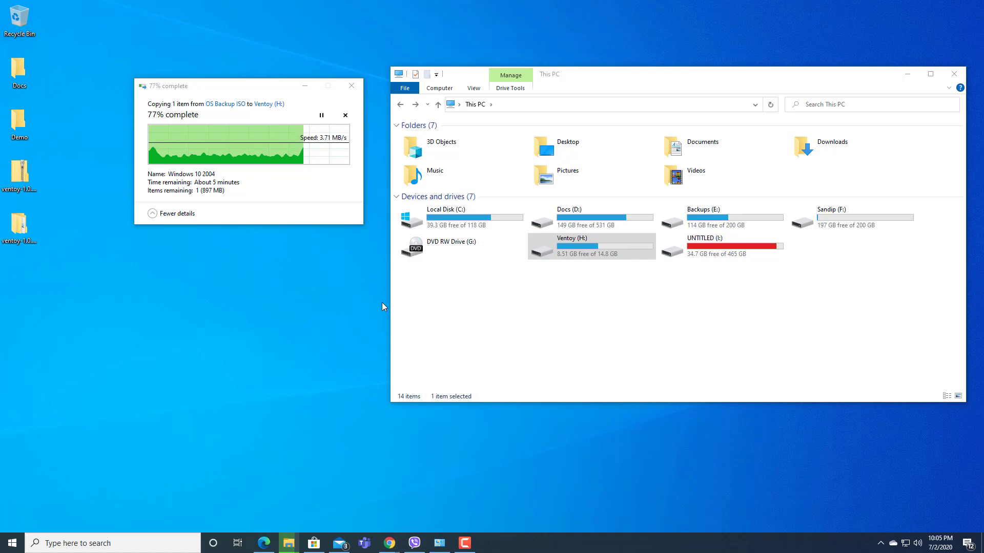
Step: Hide the desktop icons, refresh a few more times, then open Ventoy (H:) to view both ISOs
{"action": "right_click", "coordinate": [285, 254]}
{"action": "mouse_move", "coordinate": [308, 258]}
{"action": "left_click", "coordinate": [435, 341]}
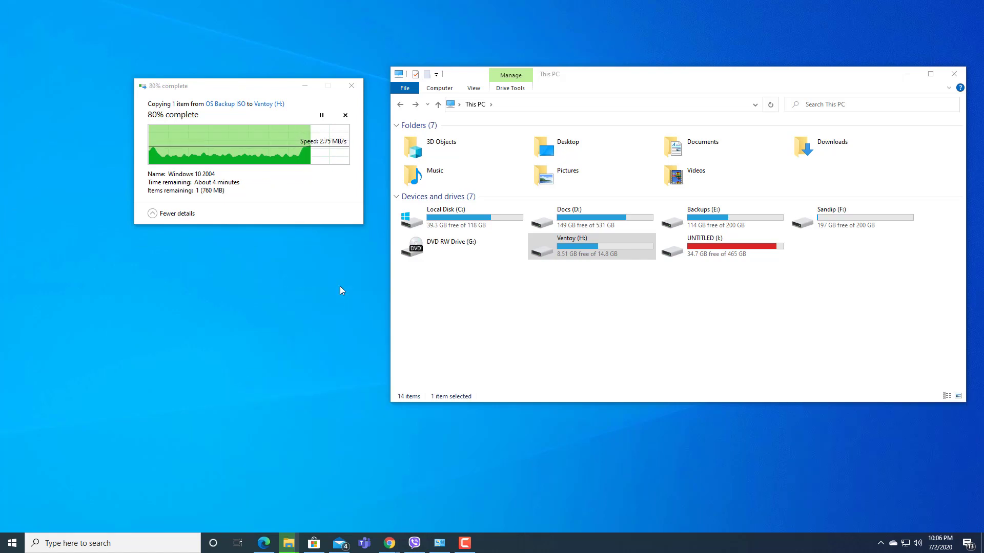
{"action": "right_click", "coordinate": [249, 353]}
{"action": "right_click", "coordinate": [329, 318]}
{"action": "left_click", "coordinate": [347, 353]}
{"action": "right_click", "coordinate": [282, 353]}
{"action": "left_click", "coordinate": [308, 381]}
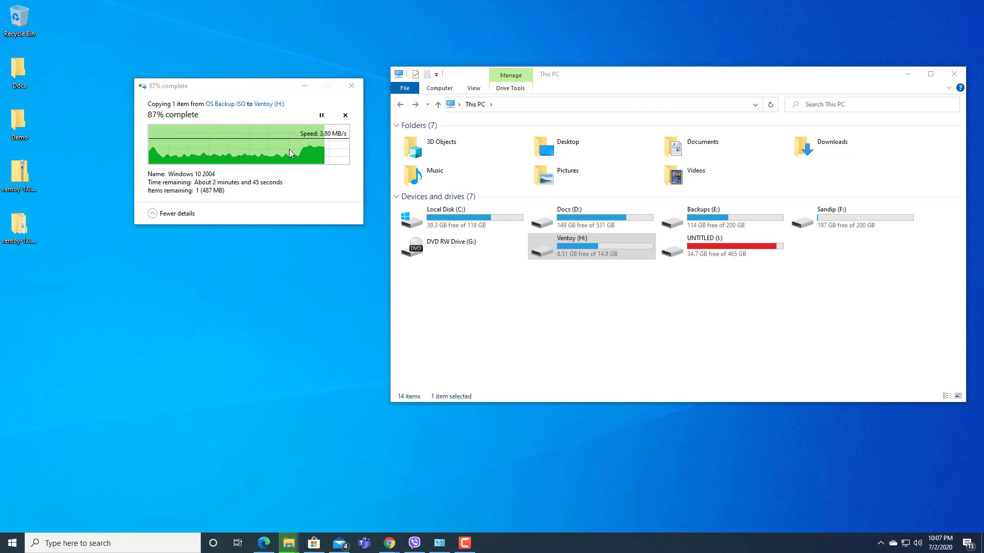
{"action": "right_click", "coordinate": [259, 319]}
{"action": "double_click", "coordinate": [589, 246]}
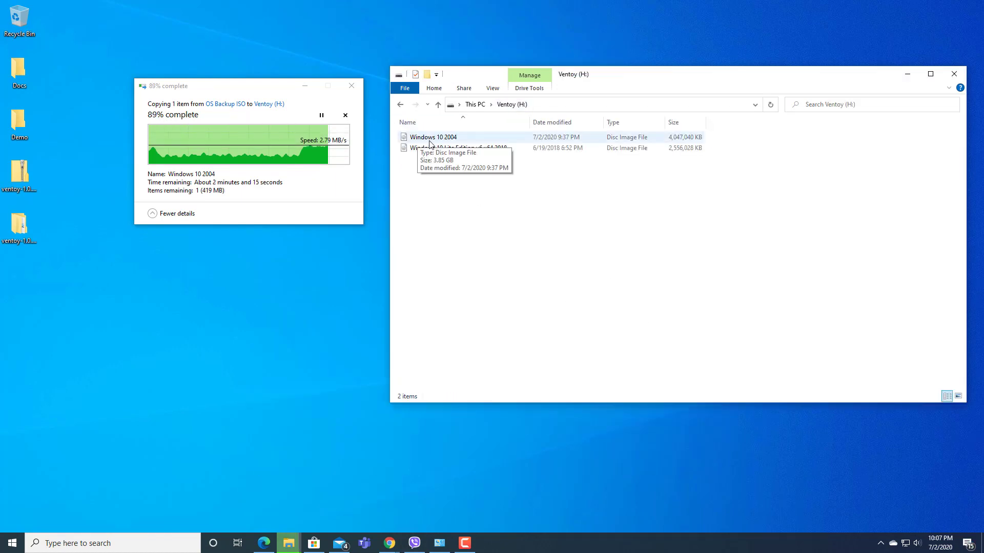
{"action": "right_click", "coordinate": [479, 252]}
{"action": "left_click", "coordinate": [506, 296]}
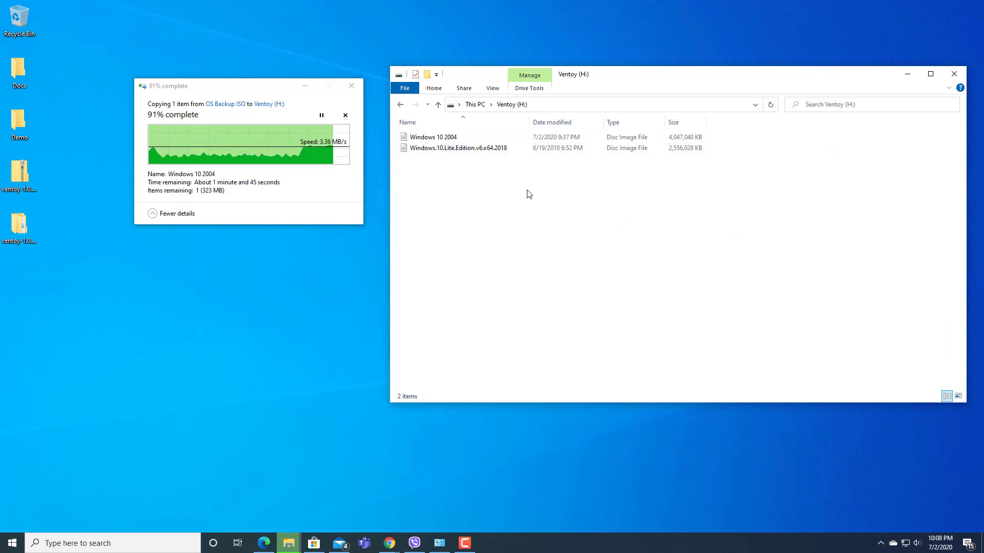
{"action": "right_click", "coordinate": [529, 193]}
{"action": "right_click", "coordinate": [47, 225]}
{"action": "left_click", "coordinate": [96, 254]}
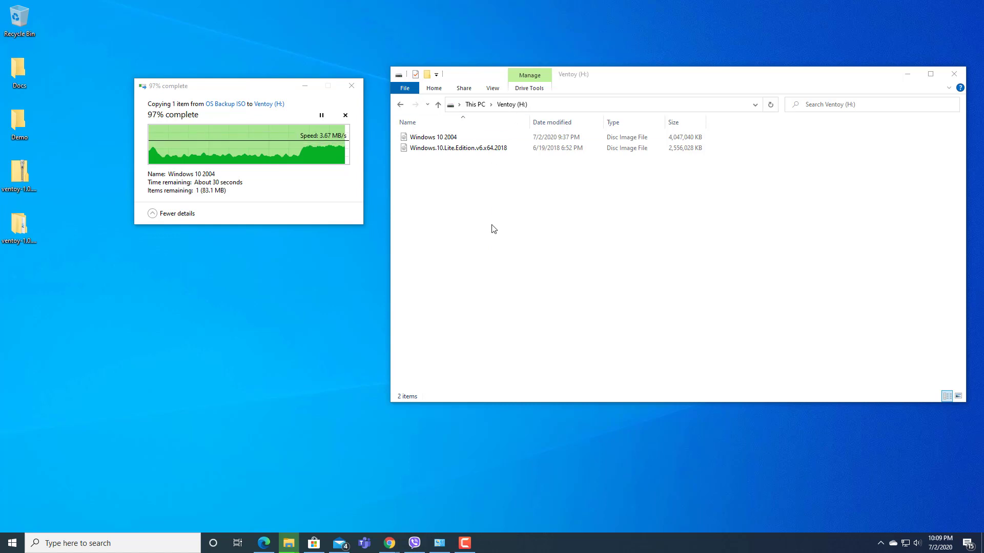
Step: Select the Windows 10 2004 ISO on Ventoy (H:) while its copy nears completion at 98%
{"action": "left_click", "coordinate": [451, 138]}
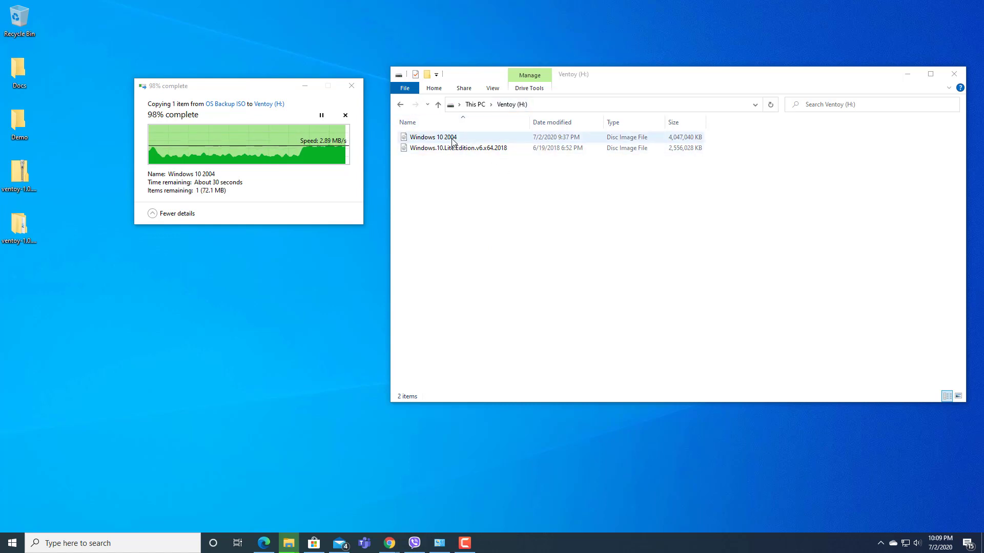